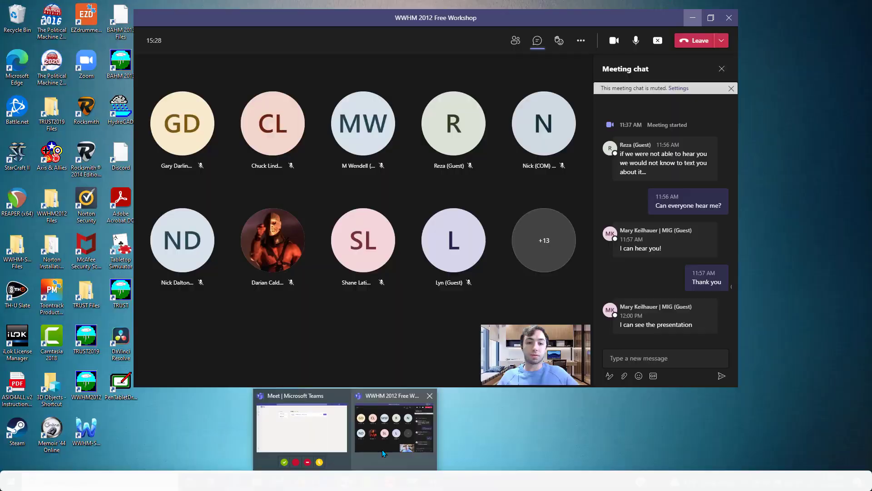
# - Switch to the Microsoft Teams meeting and share the Western Washington Hydrology Model 2012 window with the participants
pyautogui.click(382, 449)
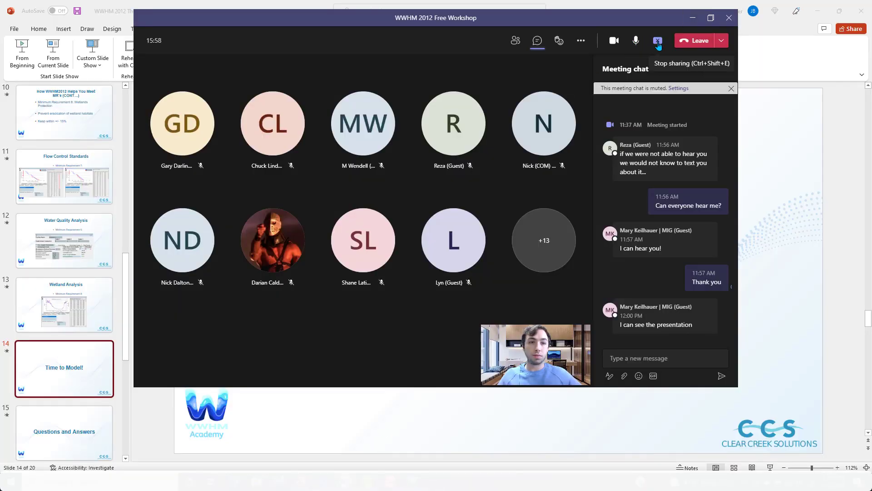
pyautogui.click(657, 40)
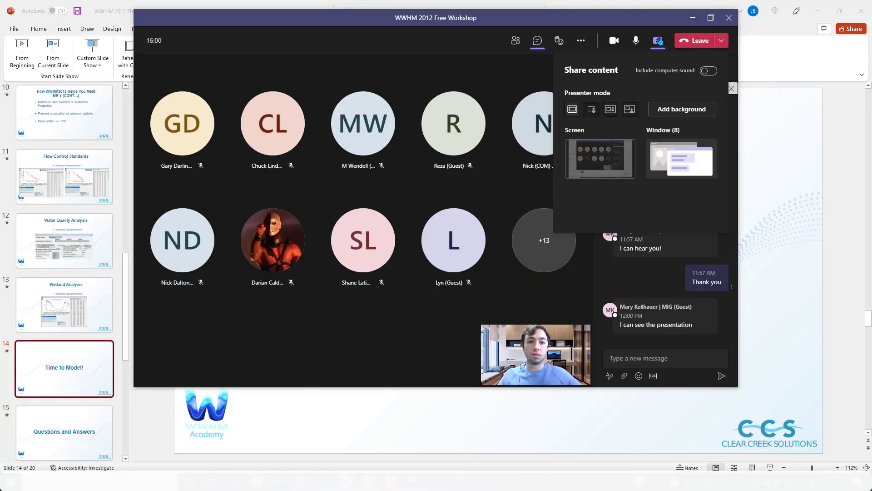
pyautogui.click(684, 155)
pyautogui.scroll(-1, 681, 191)
pyautogui.click(681, 229)
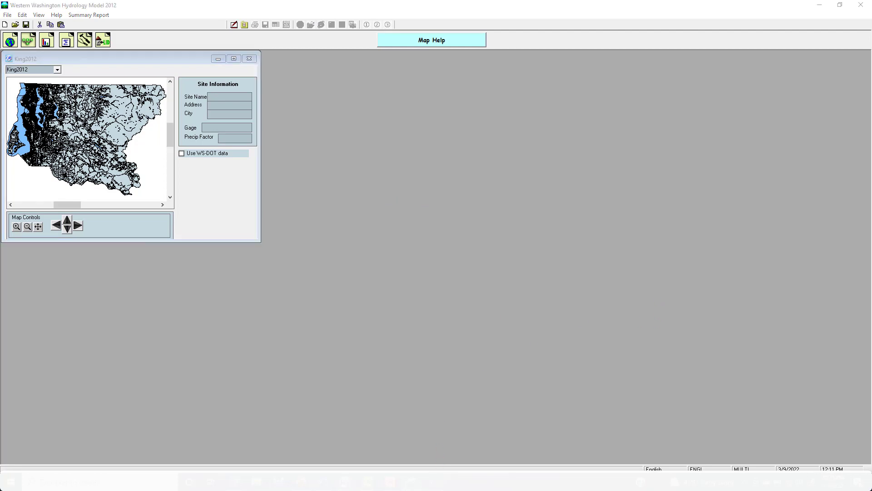
# - Reopen the Teams meeting, set the meeting chat notifications to Unmute, save, and return to the hydrology model
pyautogui.moveTo(345, 481)
pyautogui.click(428, 457)
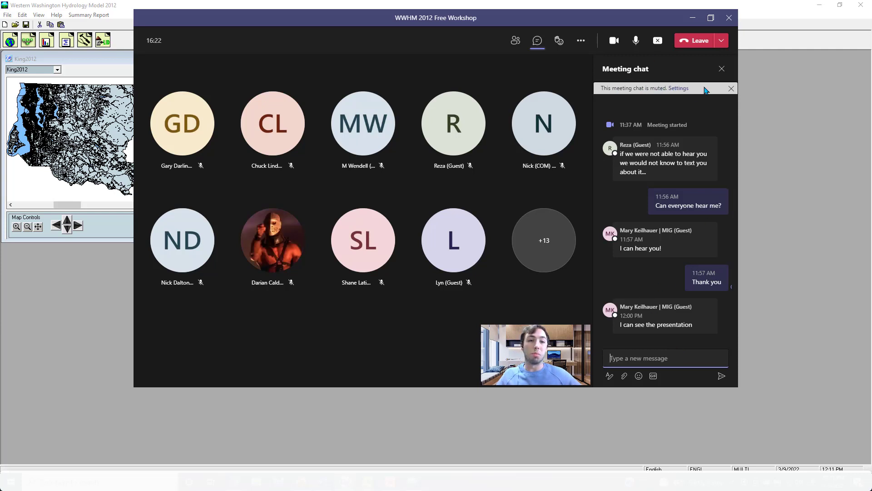
pyautogui.click(681, 88)
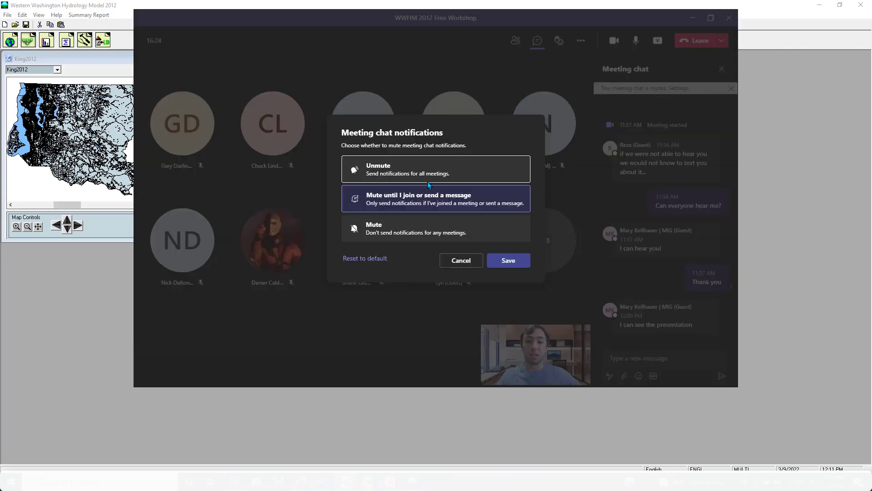
pyautogui.click(457, 172)
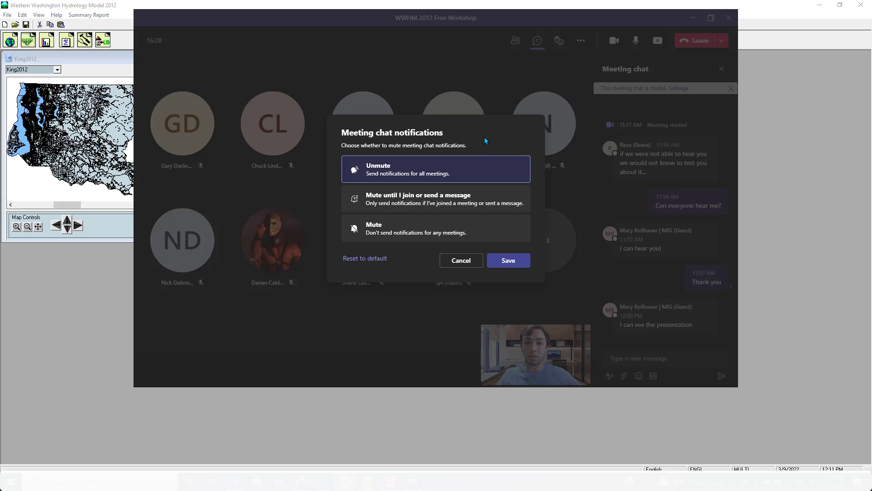
pyautogui.click(500, 263)
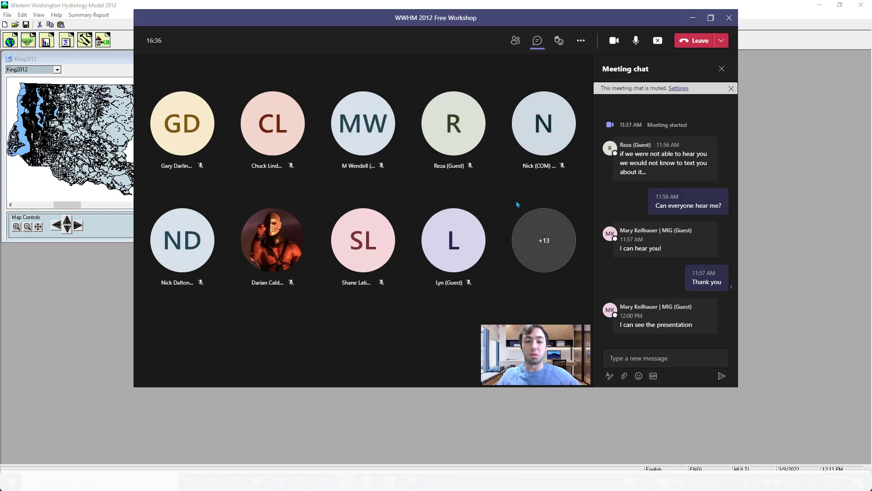
pyautogui.moveTo(563, 169)
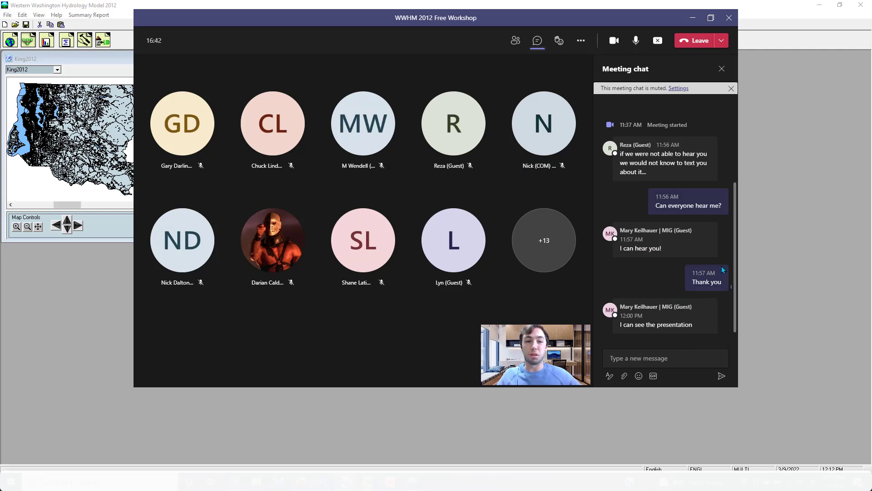
pyautogui.click(686, 22)
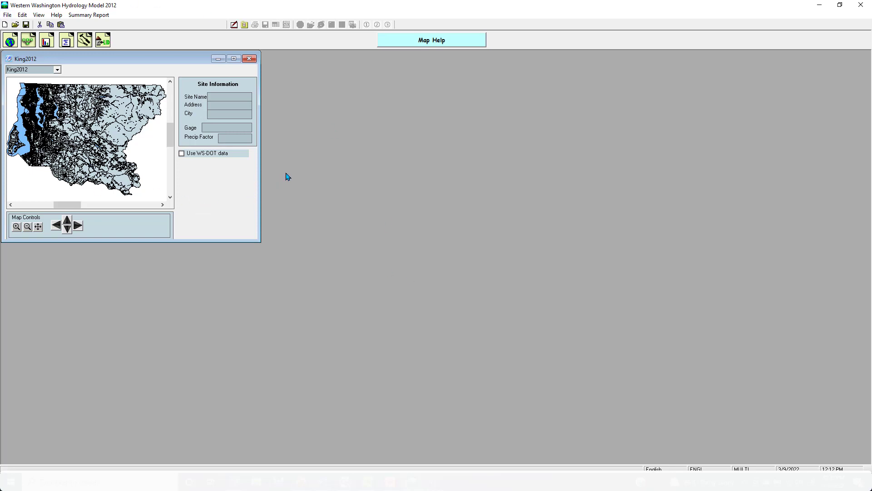
# - Place the project site in western King County on the King2012 map, within the Seatac gage area
pyautogui.click(34, 141)
pyautogui.click(38, 144)
pyautogui.click(41, 152)
pyautogui.click(42, 151)
# - Place a basin element in the Predeveloped schematic's third column, third row, and name the subbasin Predveloped
pyautogui.click(31, 46)
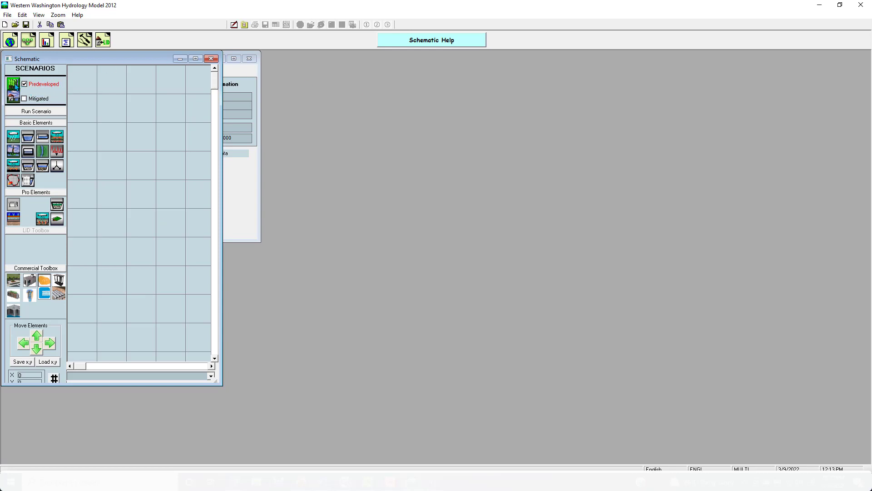
pyautogui.click(16, 104)
pyautogui.click(45, 85)
pyautogui.moveTo(13, 136); pyautogui.dragTo(144, 133)
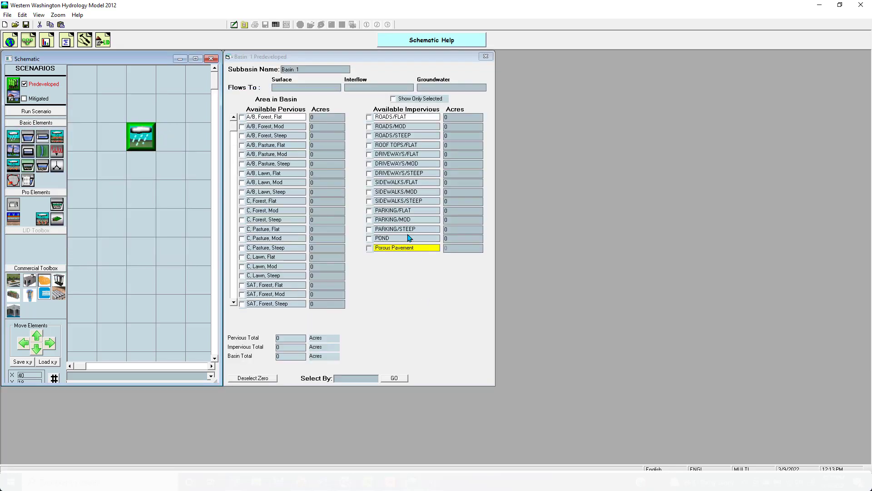
pyautogui.click(320, 69)
pyautogui.write('Predveloped')
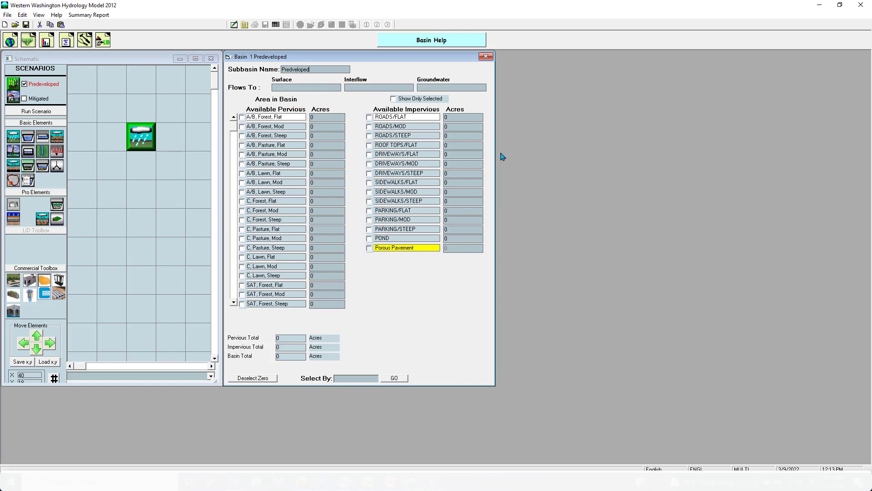
# - Review the site information on the King2012 map and close the map again
pyautogui.click(17, 42)
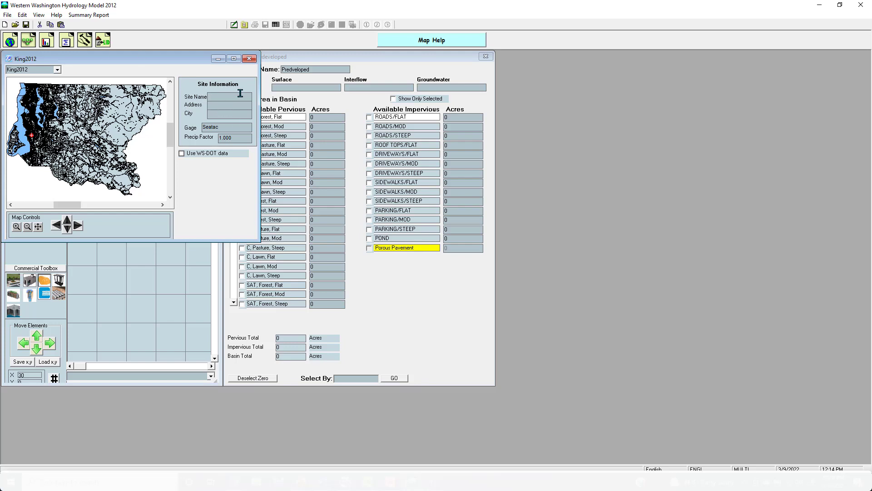
pyautogui.click(249, 58)
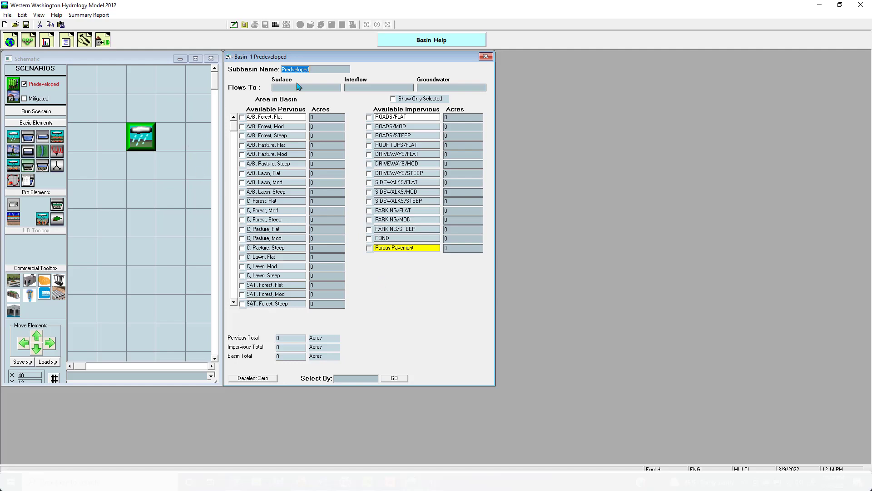
# - Correct the subbasin name to Predeveloped and assign the basin 4 acres of C, Forest, Flat
pyautogui.click(292, 68)
pyautogui.click(153, 145)
pyautogui.click(338, 201)
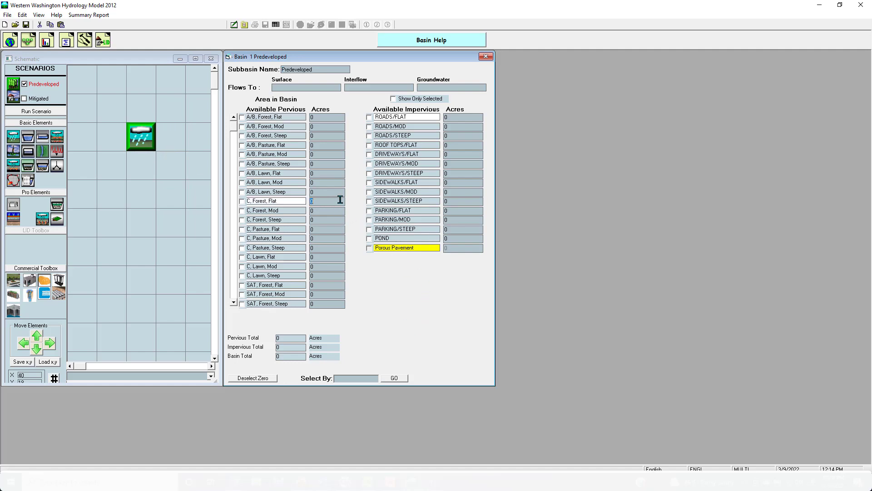
pyautogui.write('4')
# - Connect the Predeveloped basin's surface flow and interflow to point of compliance 1 and run the predeveloped scenario
pyautogui.rightClick(129, 140)
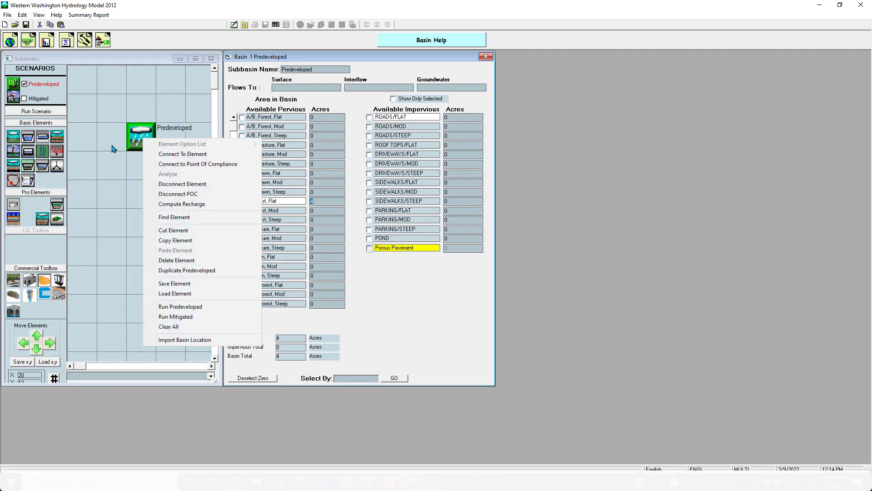
pyautogui.click(191, 164)
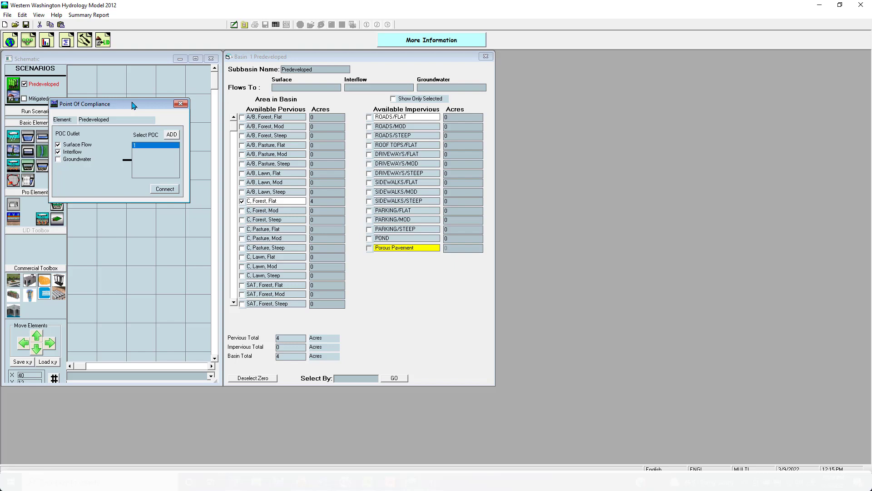
pyautogui.click(178, 190)
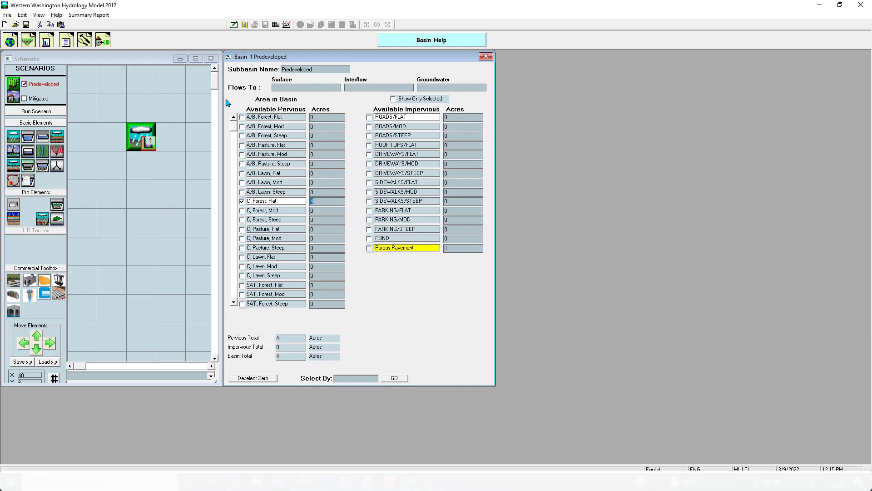
pyautogui.click(59, 112)
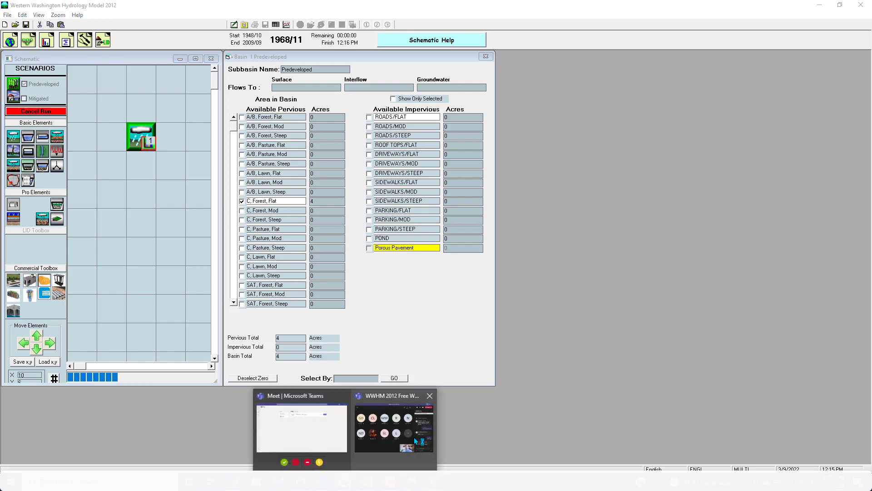
# - Switch to the Teams meeting to check on it and return to the hydrology model
pyautogui.click(413, 437)
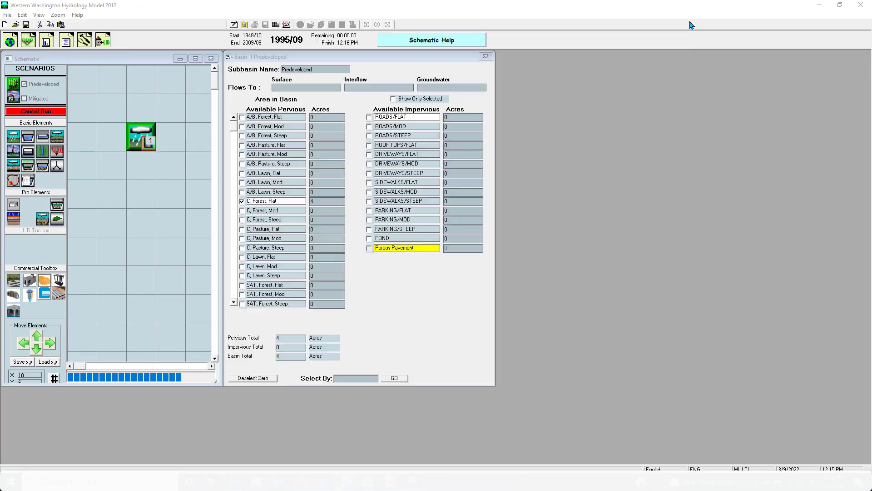
pyautogui.click(692, 18)
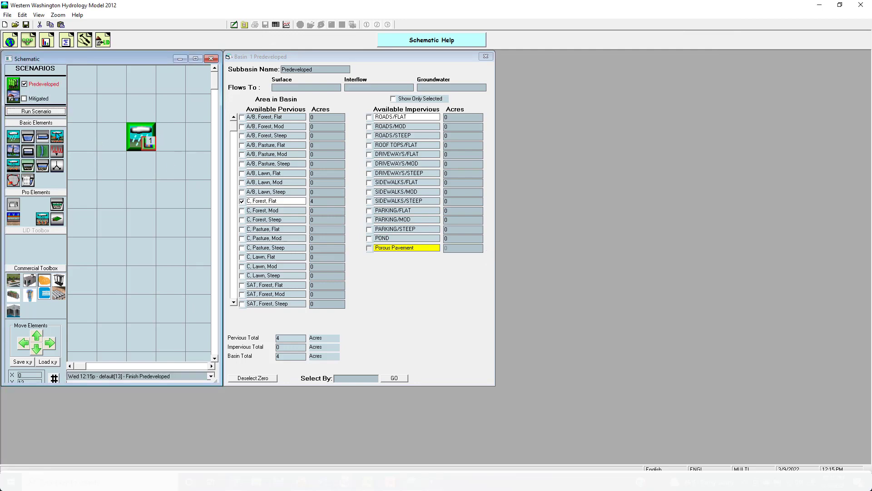
# - Place a basin element in the Mitigated schematic's third column, third row, and name the subbasin Developed
pyautogui.click(32, 100)
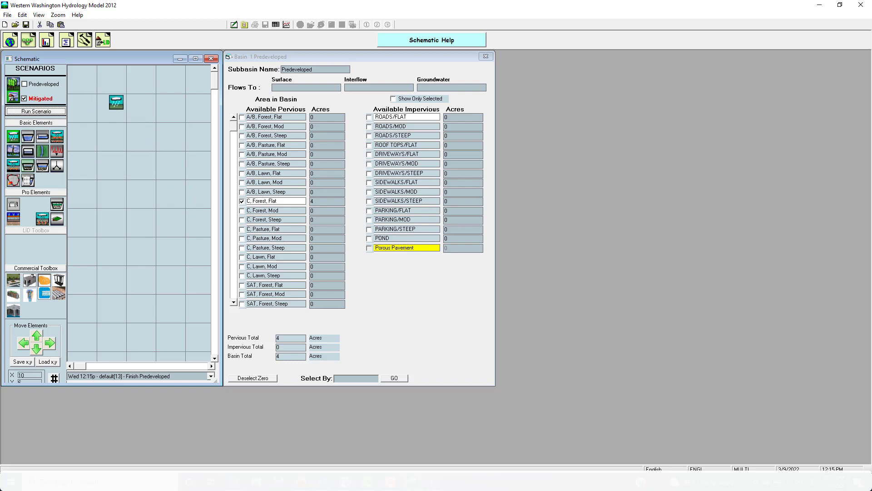
pyautogui.click(139, 131)
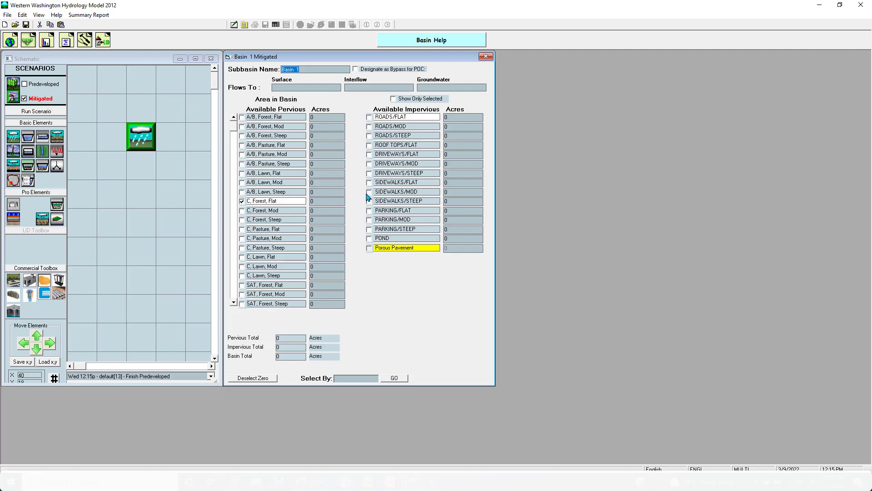
pyautogui.write('Developed')
pyautogui.press('Return')
# - Assign the Developed basin 0.5 acres of C, Forest, Flat and 1 acre of C, Lawn, Flat
pyautogui.click(325, 202)
pyautogui.write('0')
pyautogui.click(324, 258)
pyautogui.write('1')
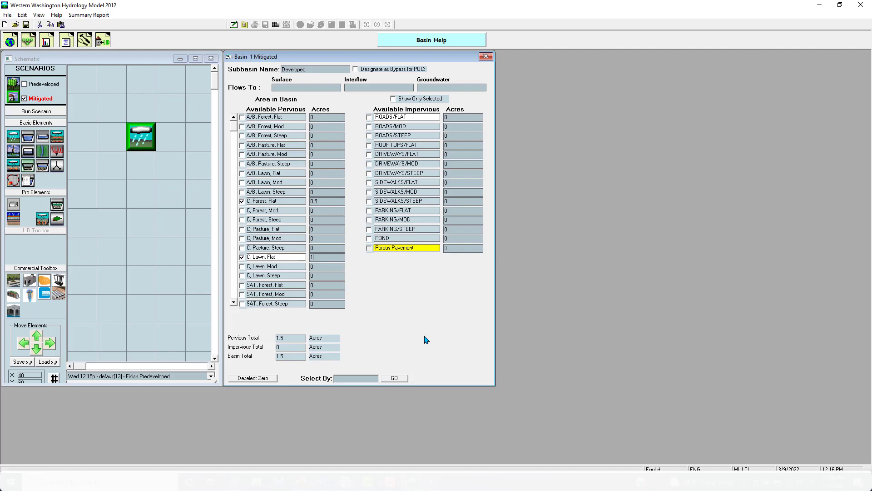
# - Assign 1 acre of Roads/Flat and 0.5 acres of Roof Tops/Flat, and select the Driveways/Flat acreage
pyautogui.click(475, 117)
pyautogui.write('1')
pyautogui.click(469, 144)
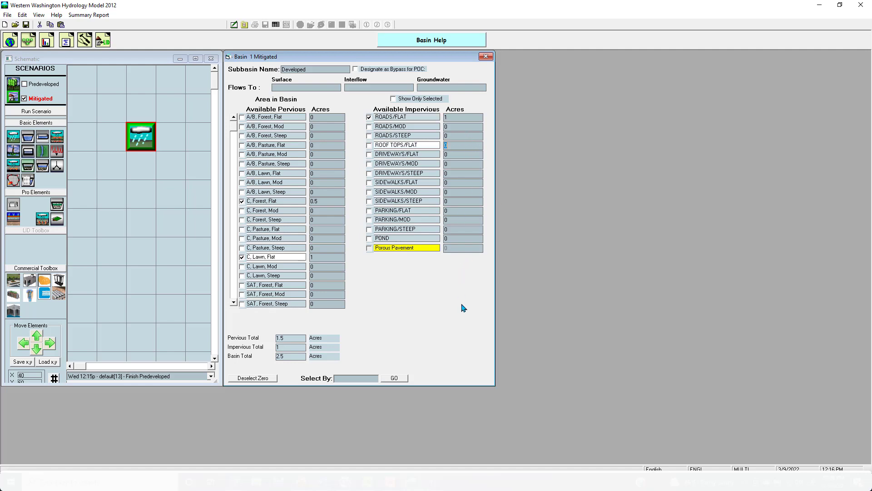
pyautogui.write('0.')
pyautogui.click(462, 182)
pyautogui.click(462, 173)
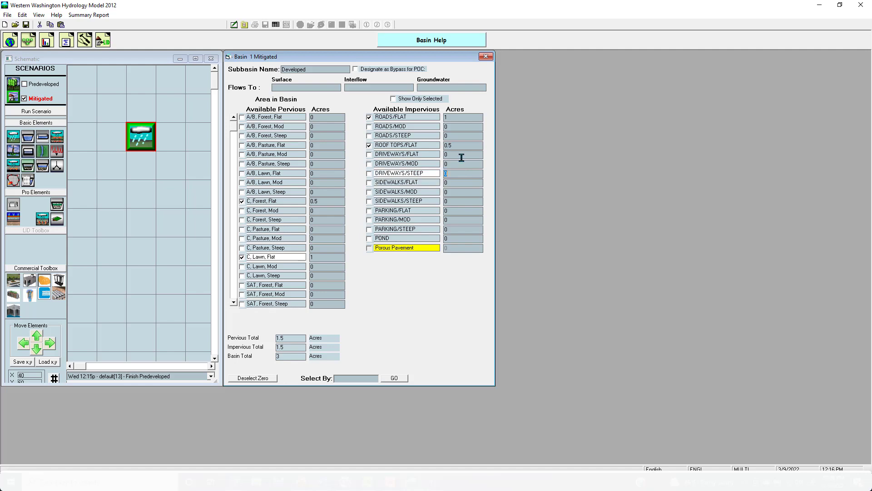
pyautogui.click(461, 153)
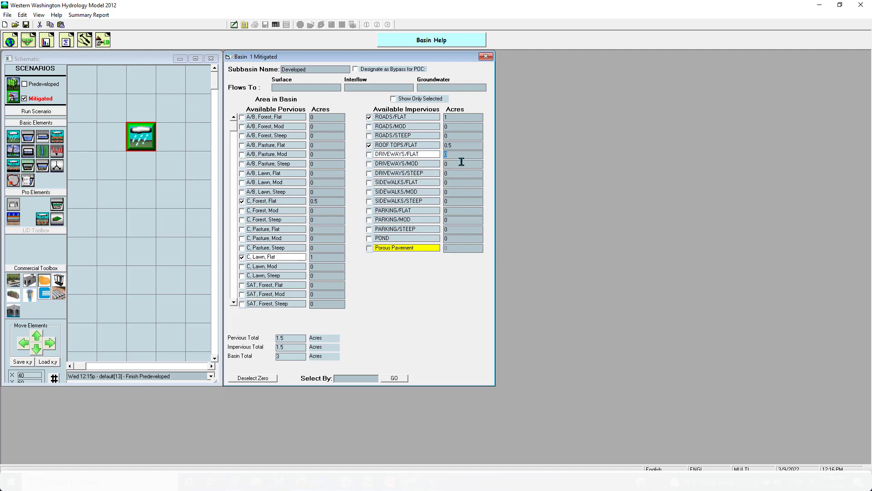
# - Switch to the Teams meeting, admit the guest waiting in the lobby, and return to the hydrology model
pyautogui.click(827, 411)
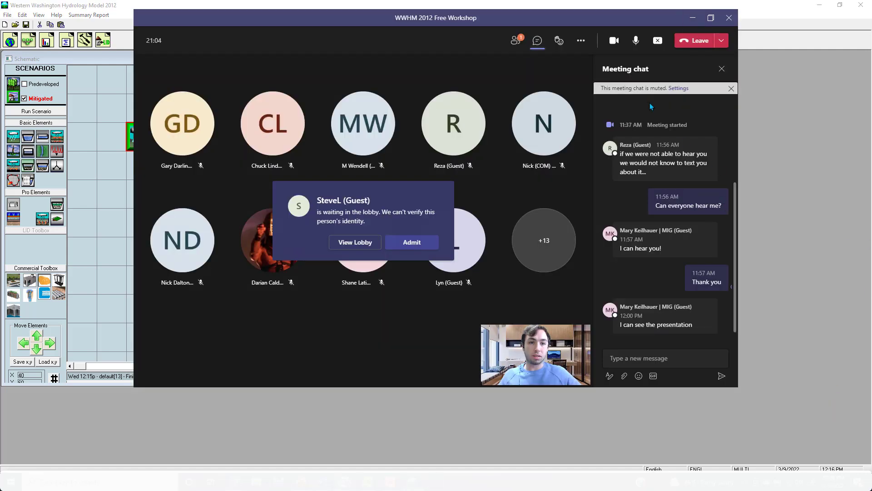
pyautogui.click(401, 241)
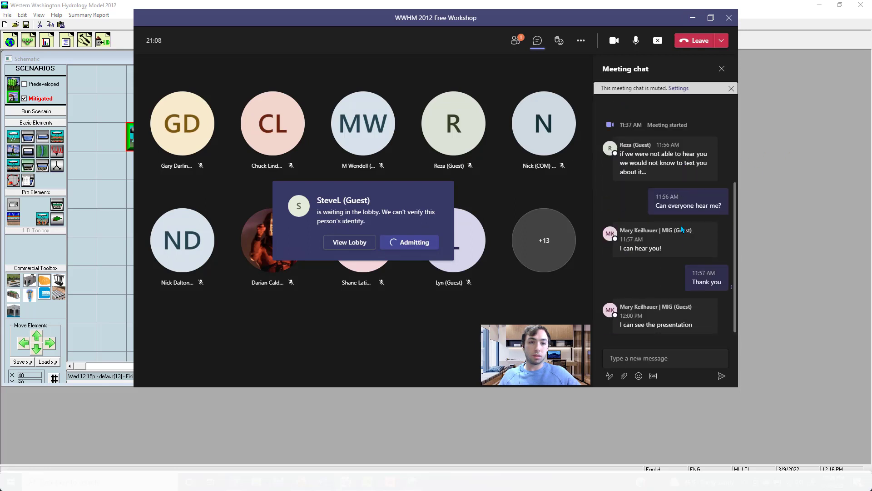
pyautogui.click(693, 18)
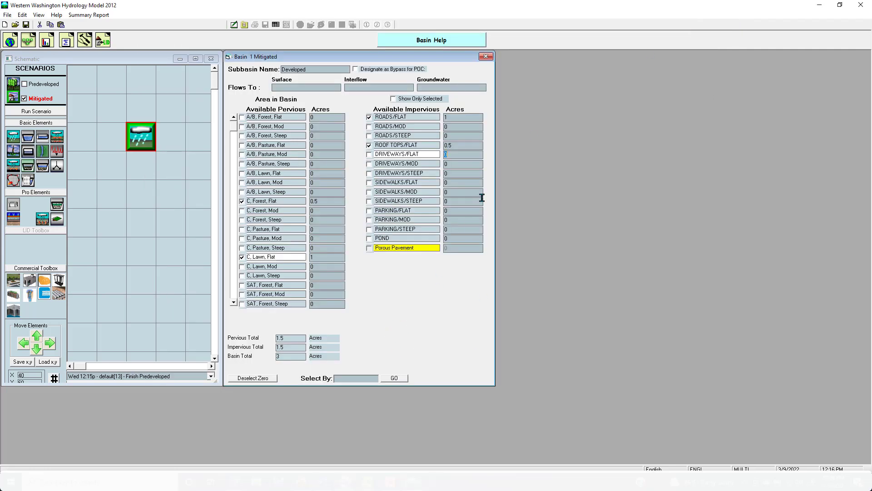
# - Assign the Developed basin 0.5 acres of Driveways/Flat and 0.5 acres of Sidewalks/Flat
pyautogui.write('0.5')
pyautogui.click(463, 183)
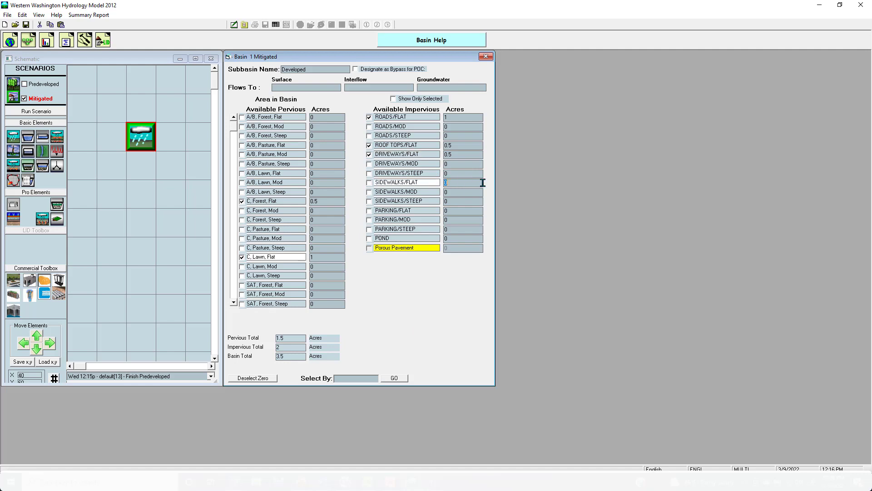
pyautogui.write('0.5')
# - Connect the Developed basin to point of compliance 1 and run the mitigated scenario
pyautogui.rightClick(140, 141)
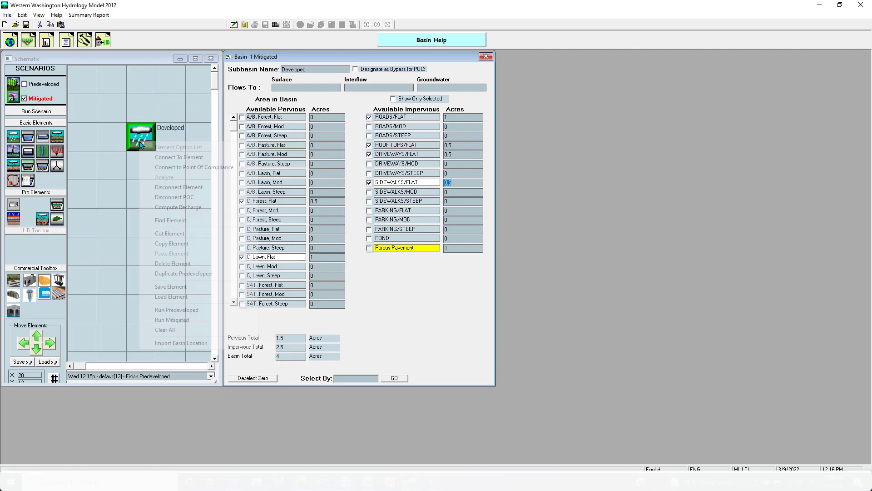
pyautogui.click(160, 170)
pyautogui.click(184, 213)
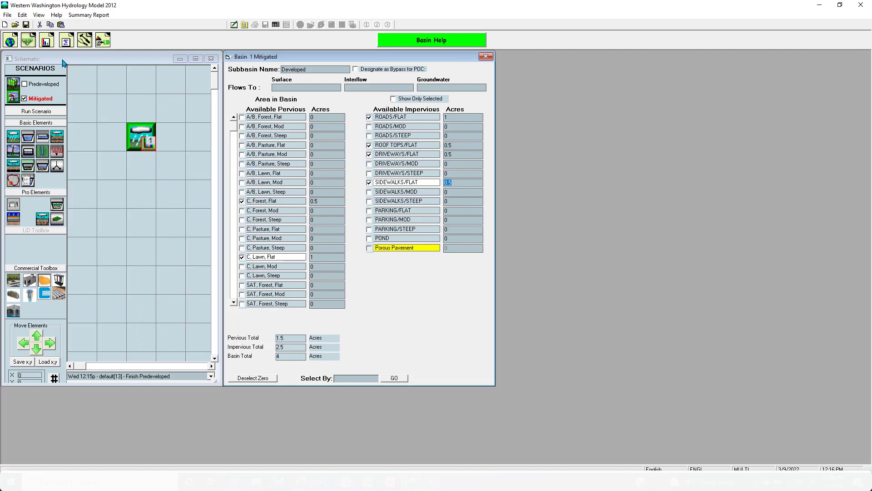
pyautogui.click(56, 112)
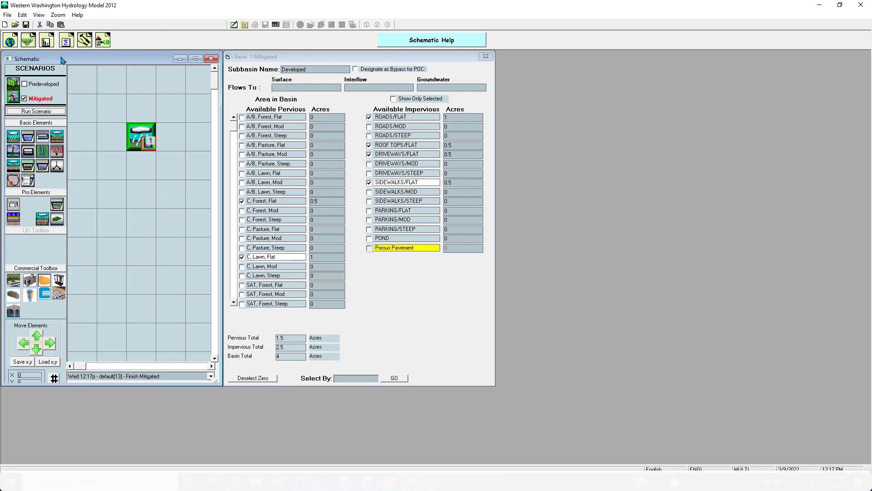
# - Analyze the POC 1 flow durations for the predeveloped and mitigated scenarios, review the pass/fail table, and close the analysis
pyautogui.click(51, 42)
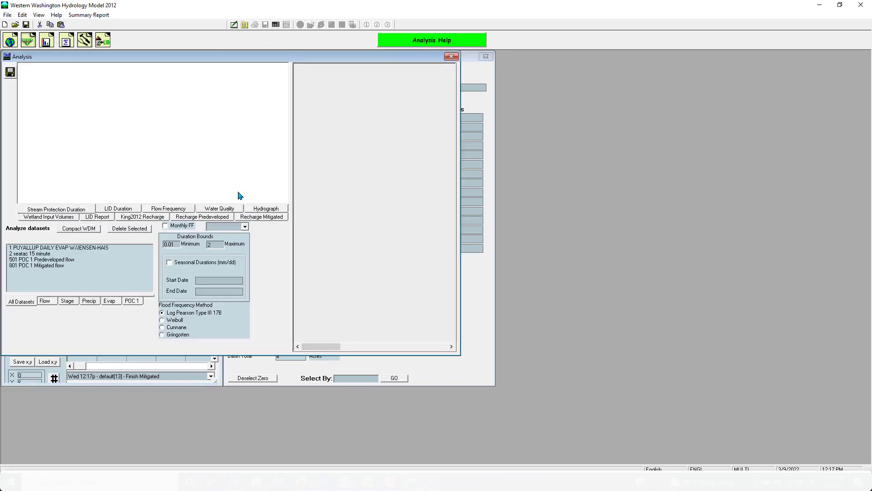
pyautogui.click(135, 303)
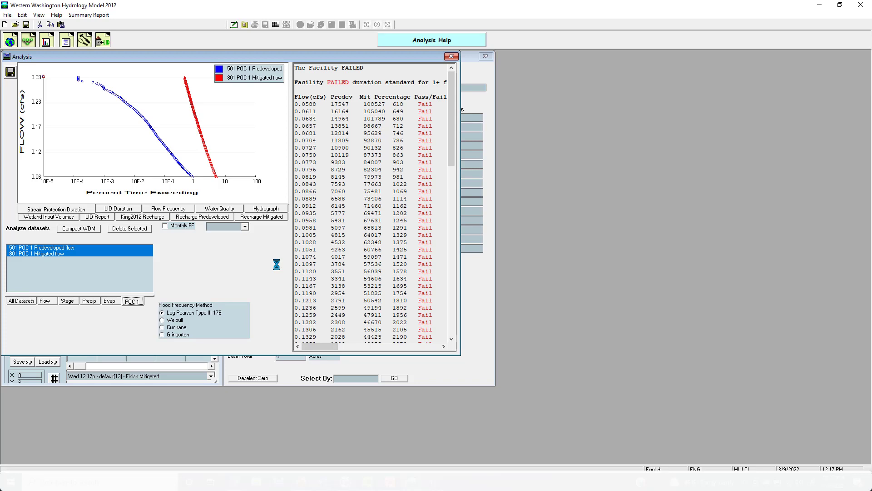
pyautogui.moveTo(451, 164); pyautogui.dragTo(177, 152)
pyautogui.click(451, 55)
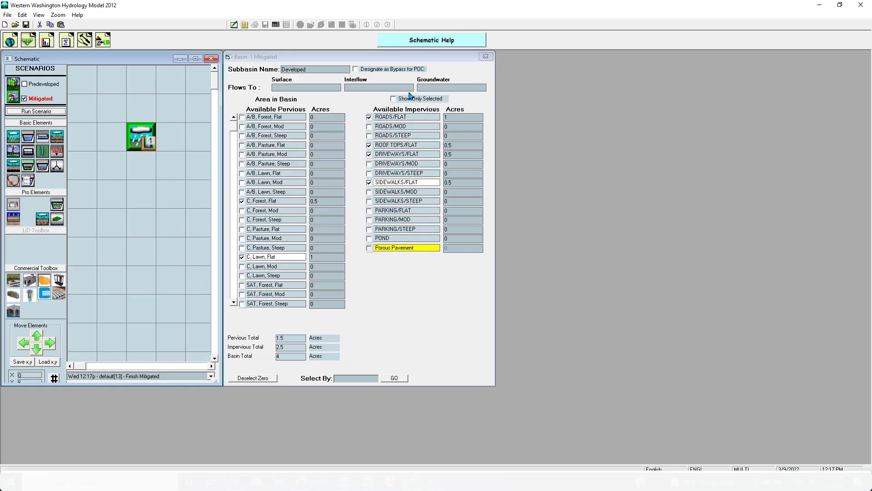
# - Place a trapezoidal pond below the Developed basin and disconnect the basin from its point of compliance
pyautogui.moveTo(25, 143); pyautogui.dragTo(145, 192)
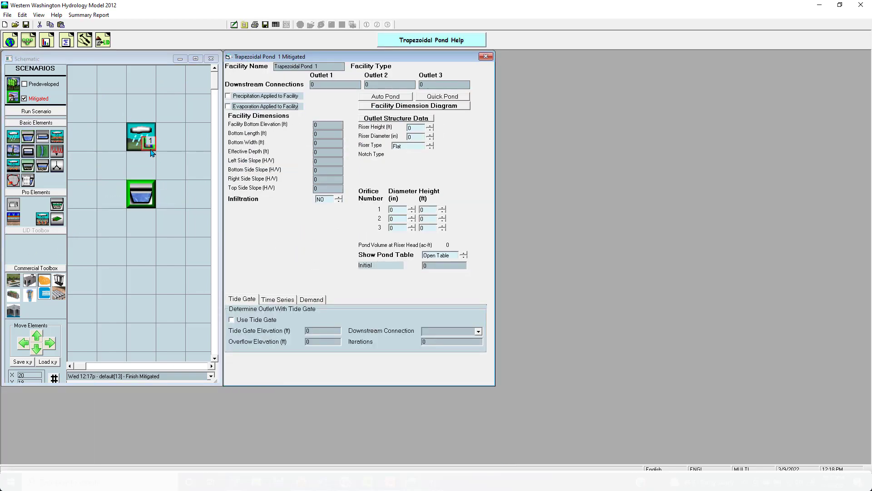
pyautogui.click(144, 137)
pyautogui.rightClick(143, 137)
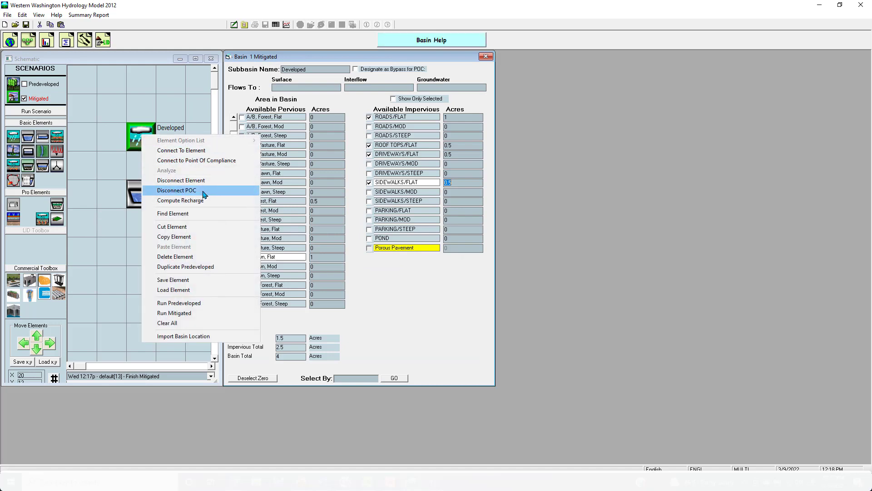
pyautogui.click(176, 190)
pyautogui.click(150, 202)
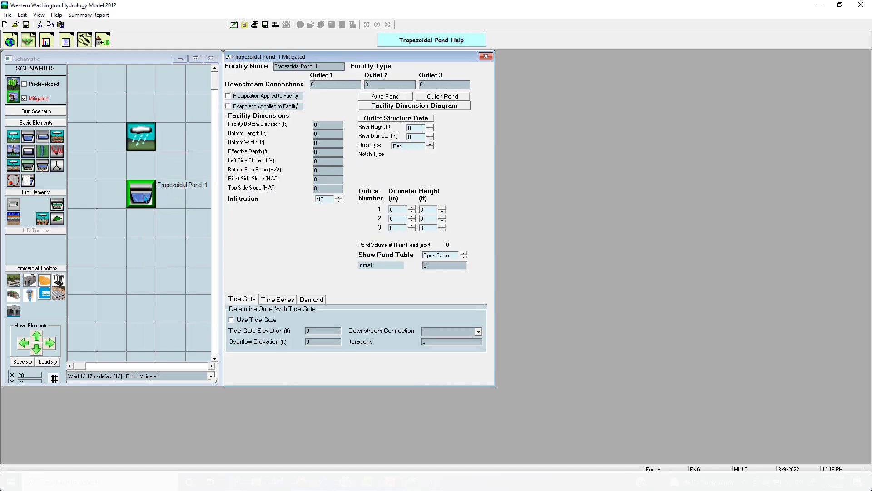
# - Connect the Developed basin to the trapezoidal pond, routing surface flow and interflow
pyautogui.click(143, 138)
pyautogui.rightClick(143, 138)
pyautogui.click(150, 157)
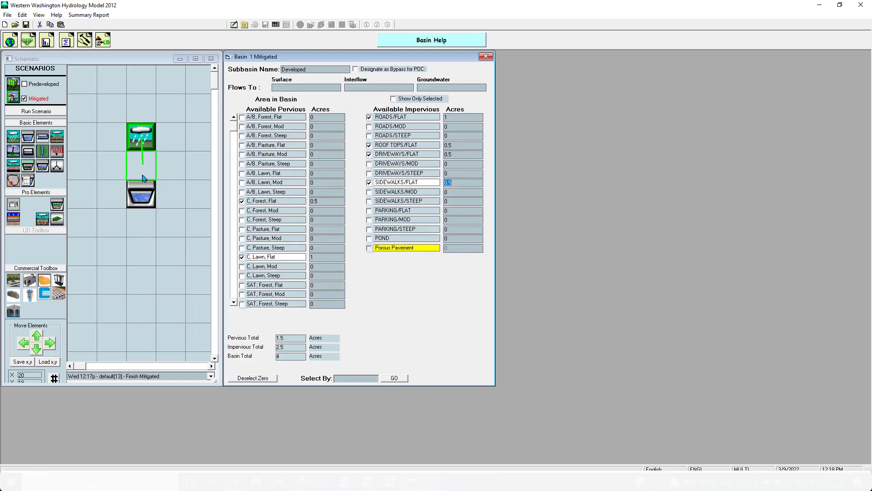
pyautogui.rightClick(136, 133)
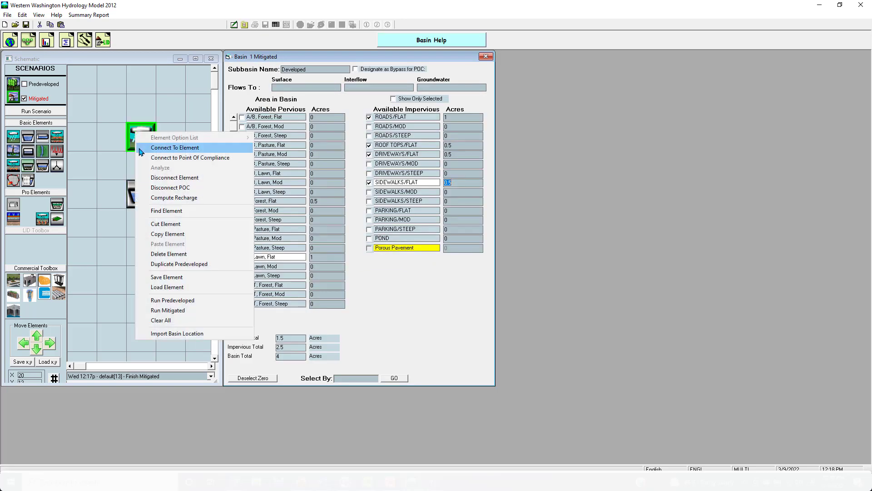
pyautogui.click(174, 148)
pyautogui.click(146, 196)
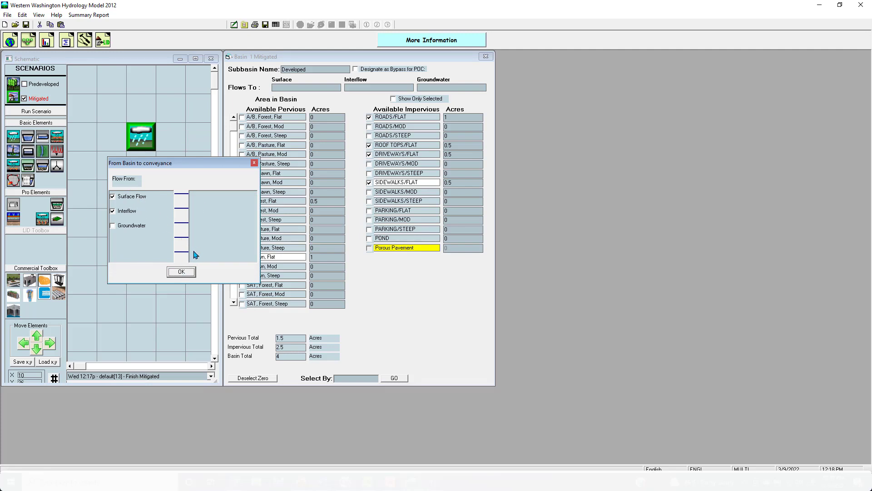
pyautogui.click(181, 272)
# - Fill in the trapezoidal pond's dimensions and outlet structure with Quick Pond, keeping it two grid cells below the basin
pyautogui.moveTo(143, 214); pyautogui.dragTo(164, 224)
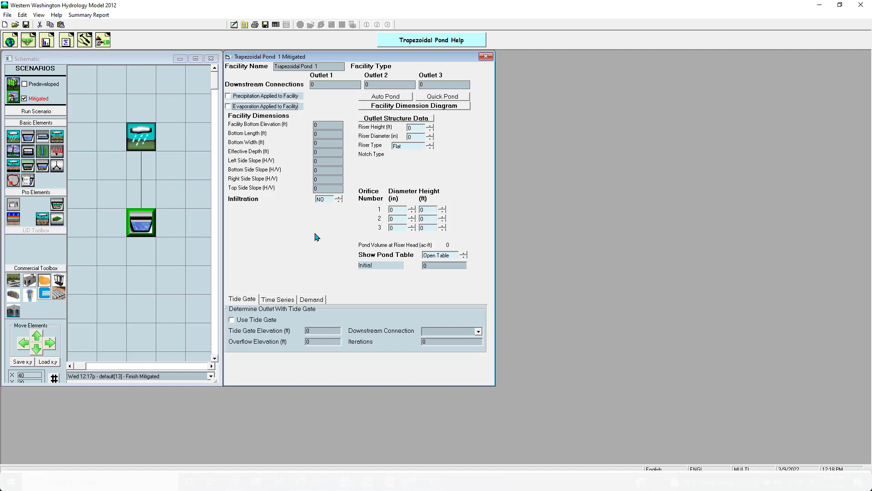
pyautogui.click(455, 99)
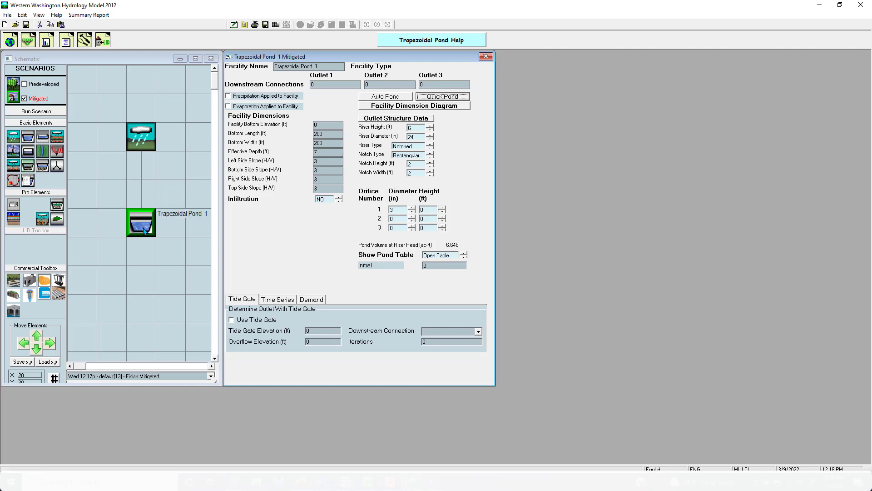
pyautogui.moveTo(148, 225); pyautogui.dragTo(147, 196)
# - Connect the trapezoidal pond to point of compliance 1 and run the mitigated scenario
pyautogui.rightClick(142, 196)
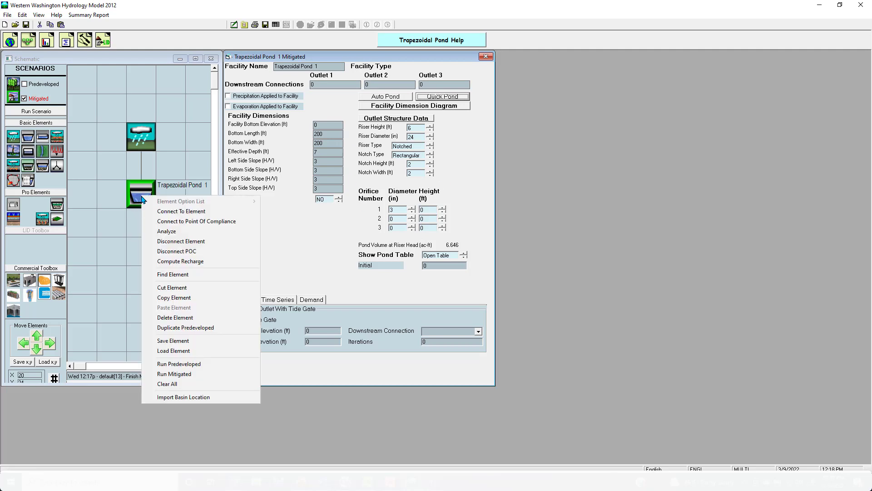
pyautogui.click(152, 220)
pyautogui.click(229, 261)
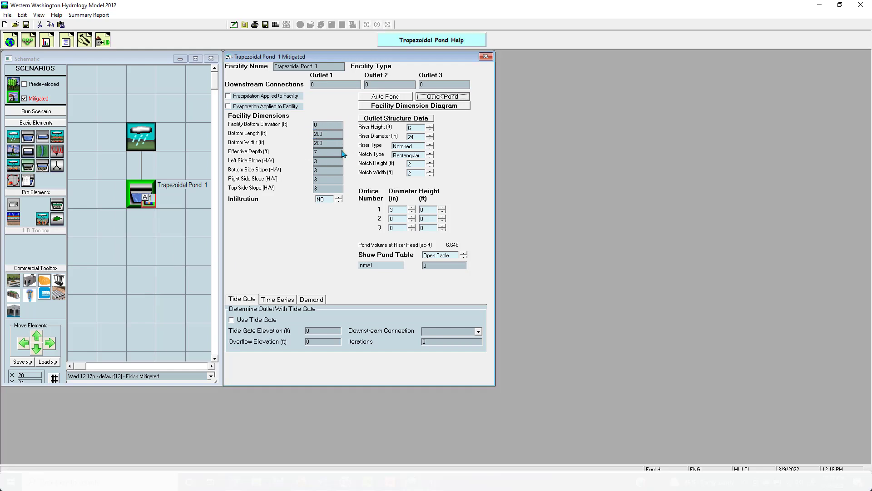
pyautogui.click(36, 111)
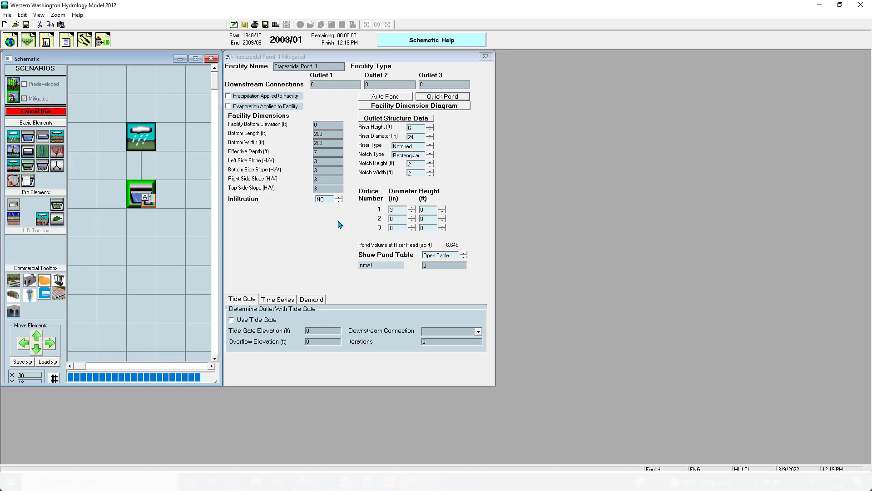
# - Switch to the Teams meeting, admit the guest waiting in the lobby, and return to the hydrology model
pyautogui.hotkey('alt', 'Tab')
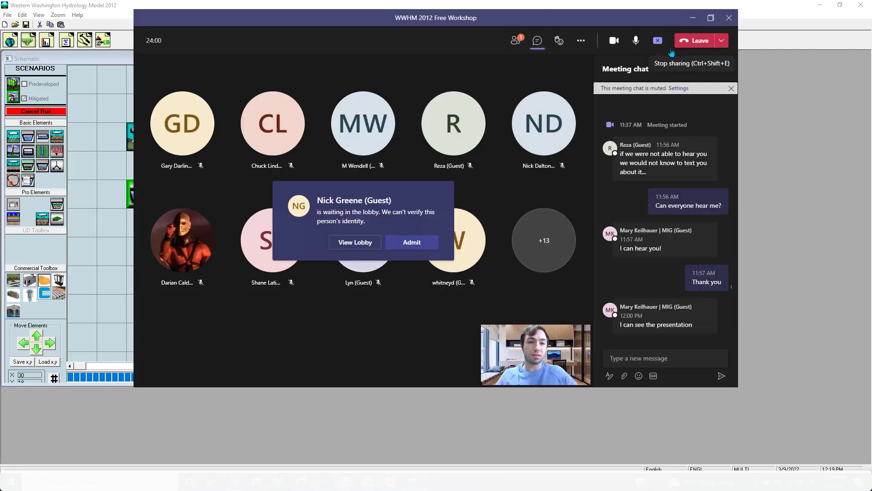
pyautogui.click(393, 243)
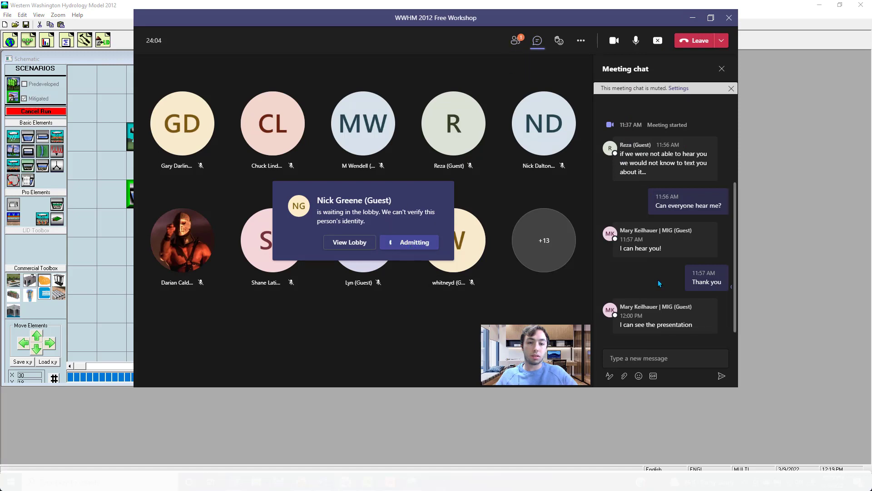
pyautogui.moveTo(673, 297)
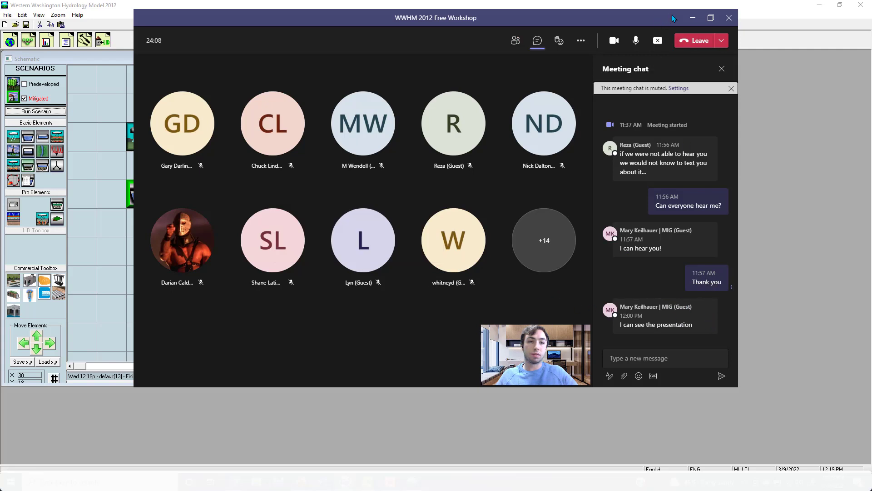
pyautogui.click(690, 22)
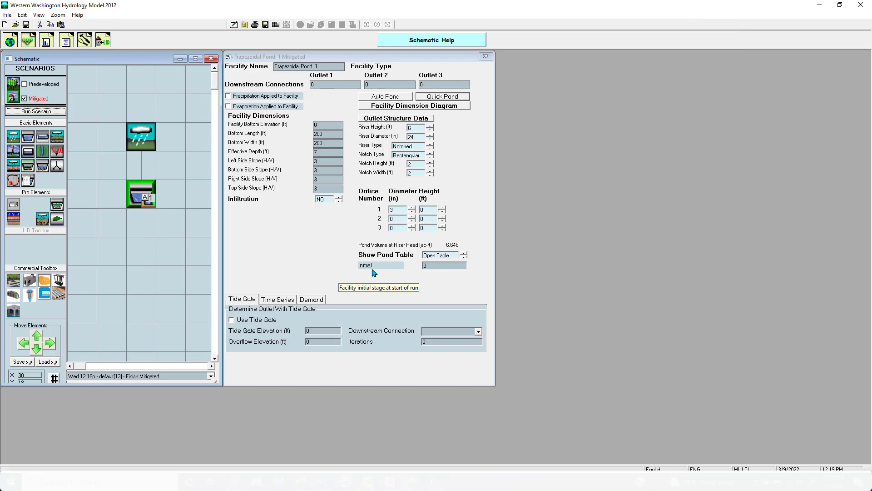
# - Analyze the POC 1 flow durations with the Quick Pond sizing, review the table, and close the analysis
pyautogui.click(52, 43)
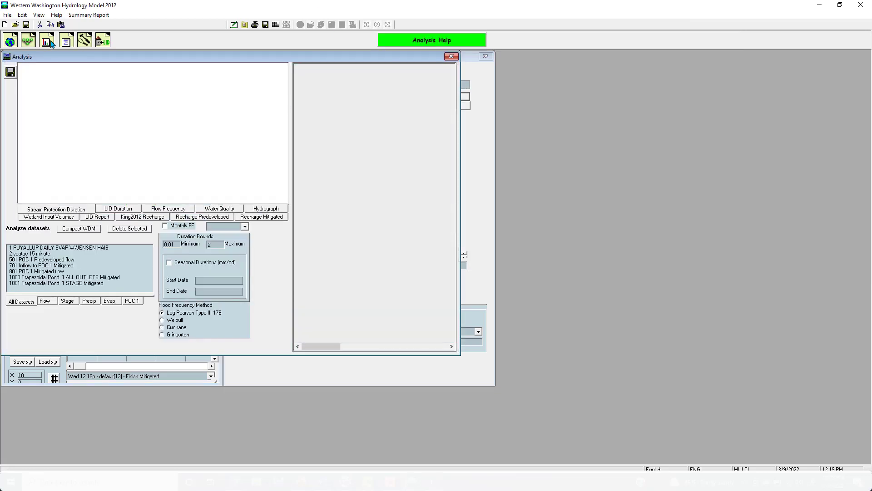
pyautogui.click(132, 301)
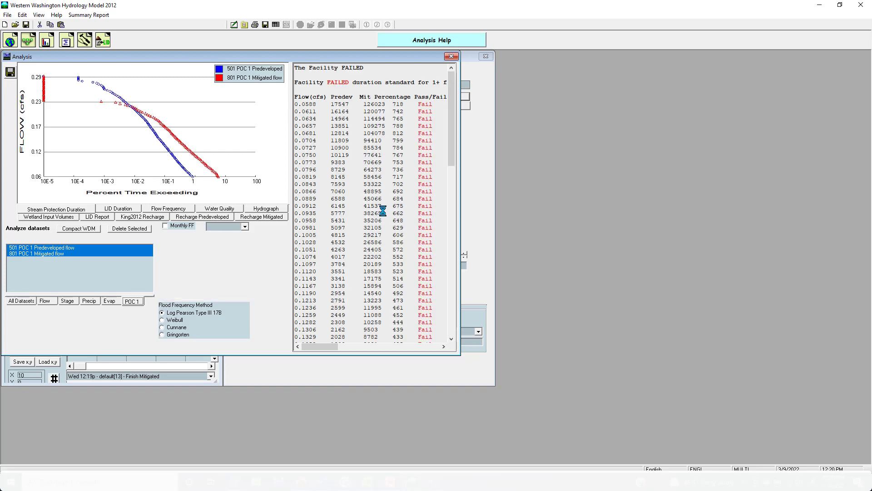
pyautogui.moveTo(451, 136); pyautogui.dragTo(455, 119)
pyautogui.click(451, 58)
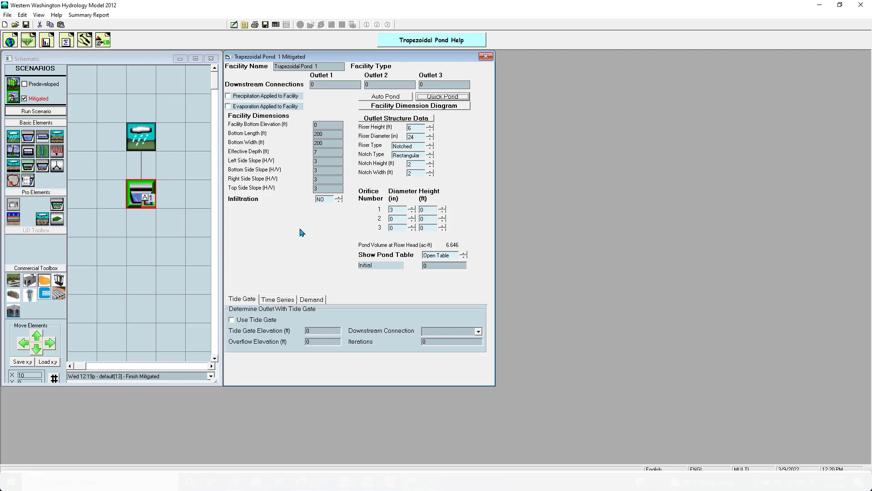
# - Set the pond's bottom length and bottom width to 300 ft and rerun the mitigated scenario
pyautogui.doubleClick(328, 133)
pyautogui.write('300')
pyautogui.doubleClick(329, 142)
pyautogui.write('300')
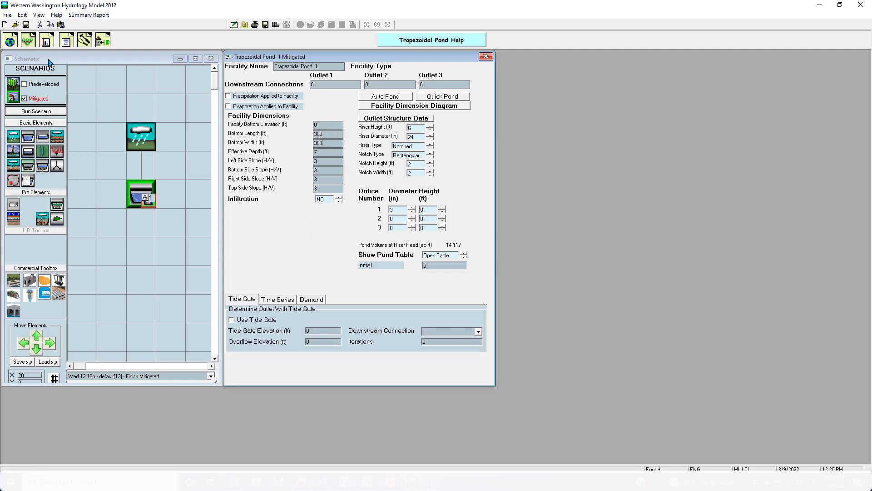
pyautogui.click(36, 110)
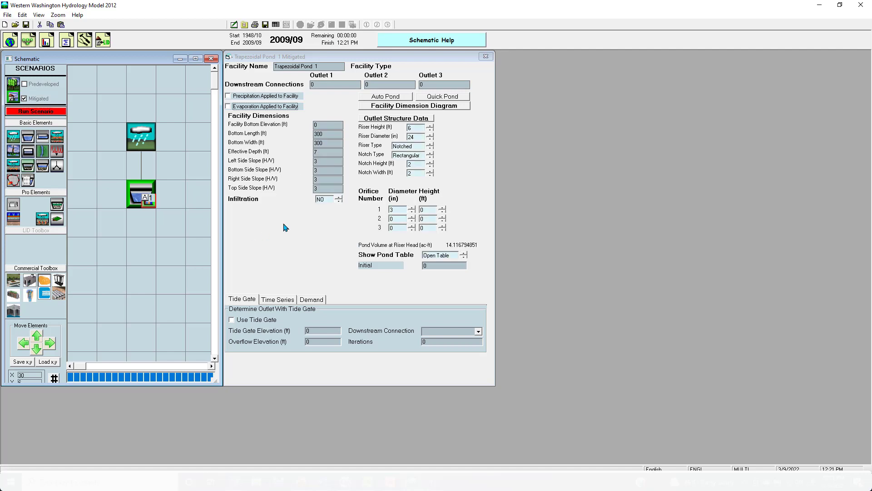
# - Analyze the POC 1 flow durations for the 300 ft pond, review the table, and close the analysis
pyautogui.click(47, 46)
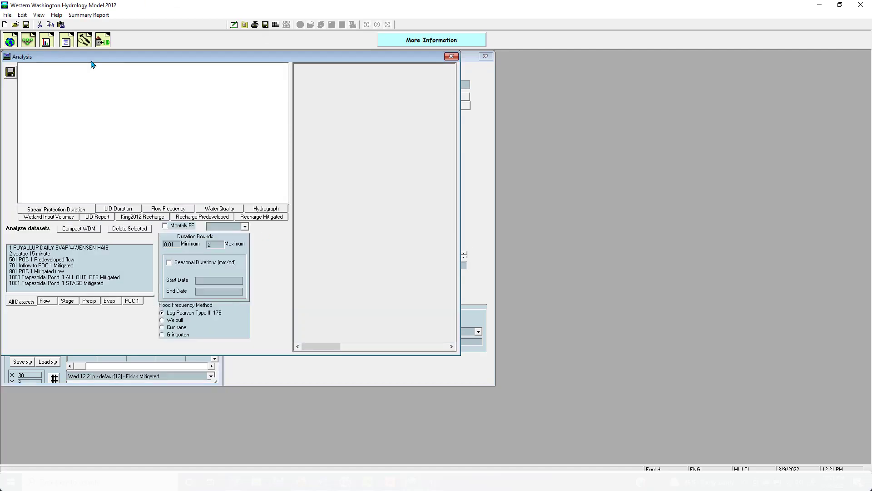
pyautogui.click(132, 301)
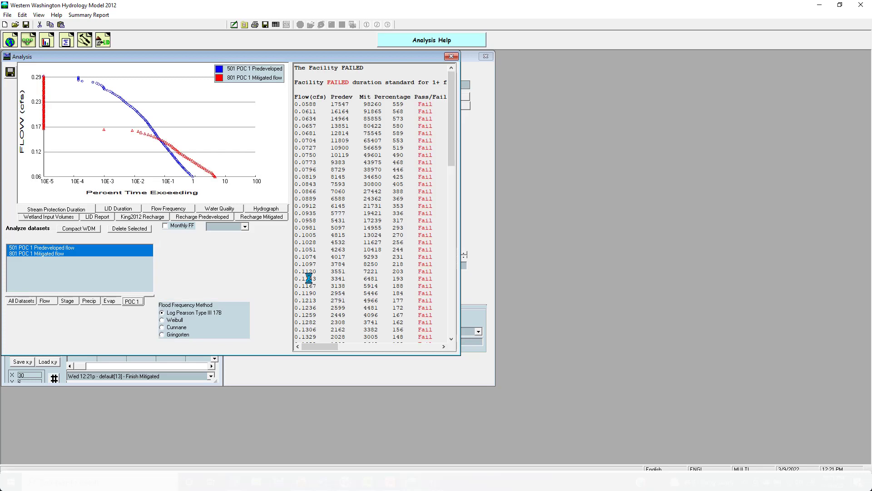
pyautogui.scroll(-1, 455, 179)
pyautogui.moveTo(455, 179); pyautogui.dragTo(449, 82)
pyautogui.click(451, 56)
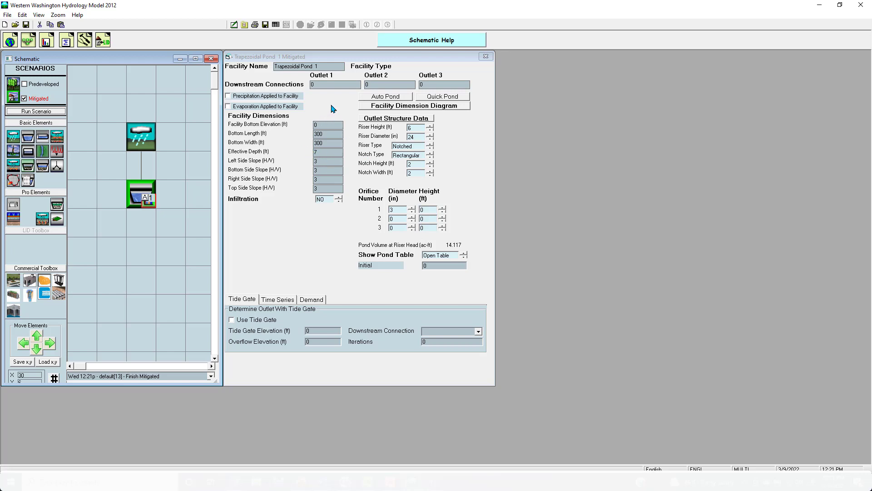
# - Select the pond's bottom width value and dismiss the incoming Outlook notification
pyautogui.click(326, 131)
pyautogui.click(329, 144)
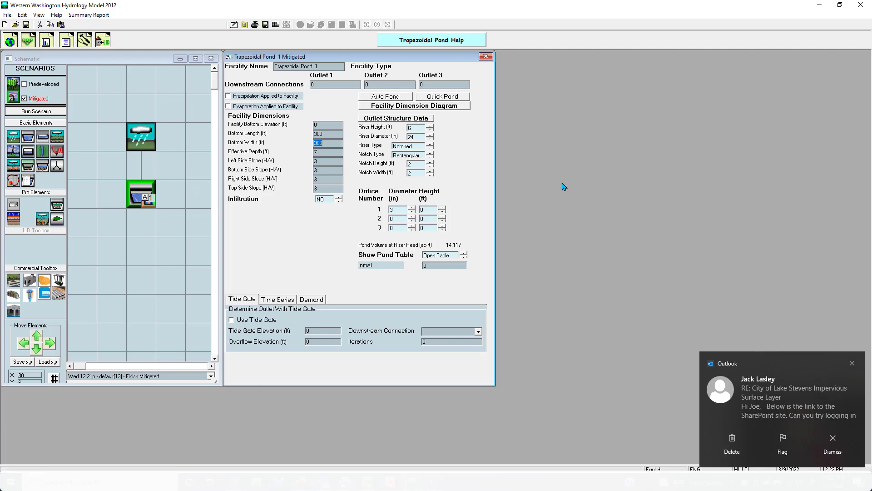
pyautogui.click(852, 364)
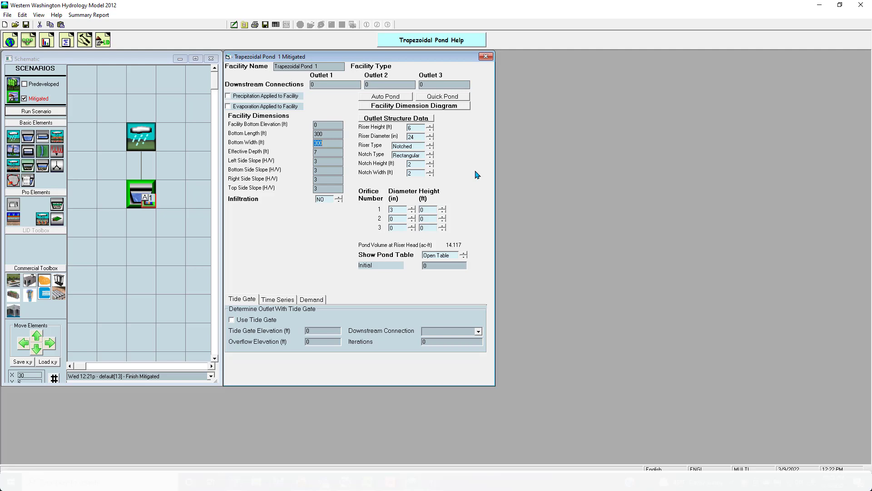
# - Start Auto Pond sizing for the trapezoidal pond at the Thorough setting with the 1 orifice & rectangular notch outlet
pyautogui.click(395, 98)
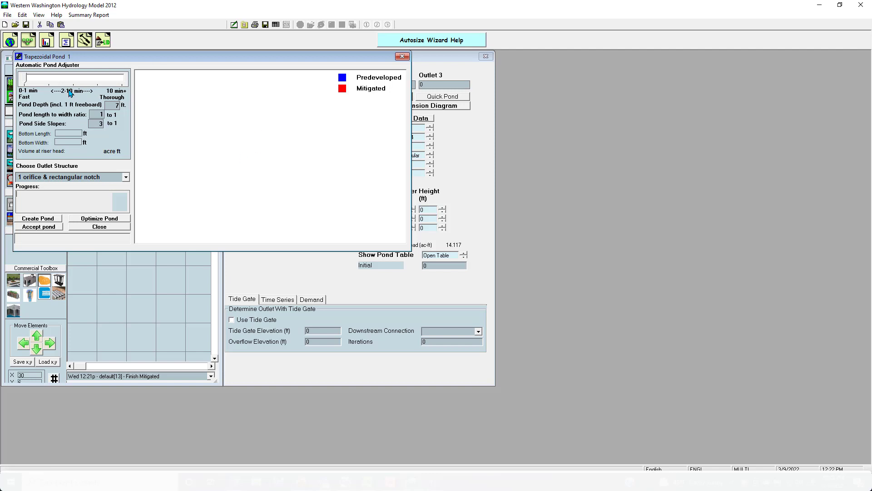
pyautogui.moveTo(24, 82); pyautogui.dragTo(137, 86)
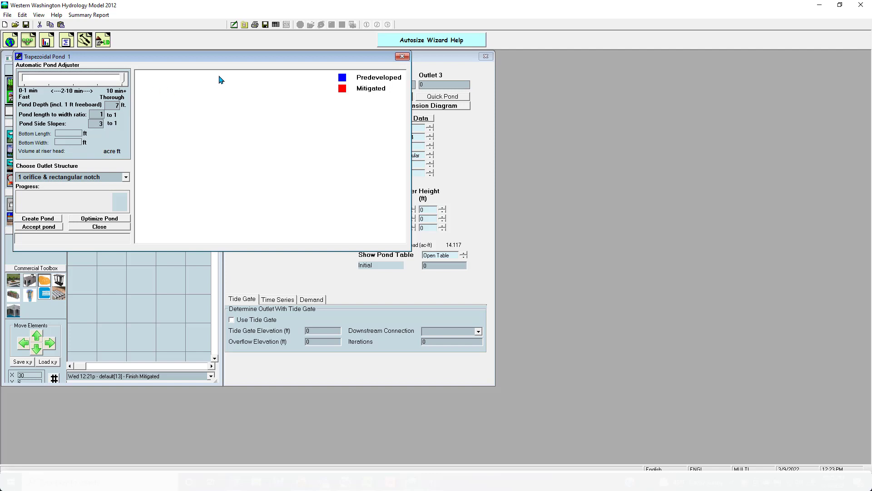
pyautogui.moveTo(248, 62); pyautogui.dragTo(286, 69)
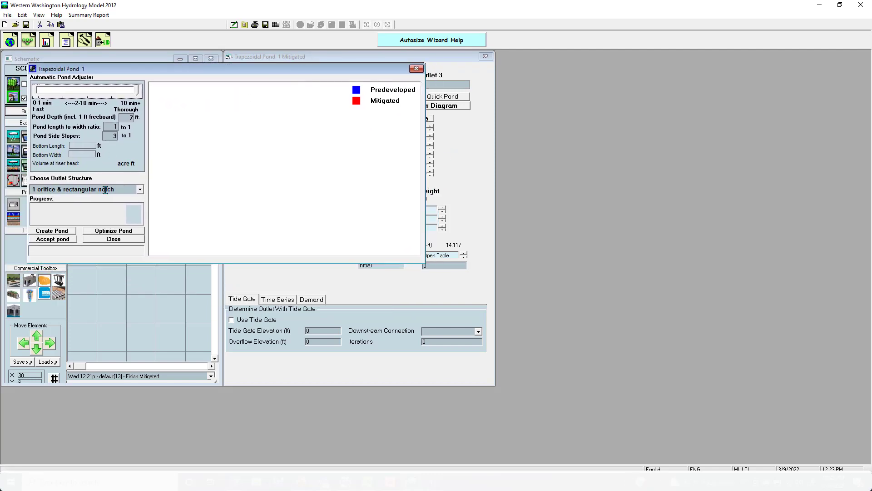
pyautogui.click(70, 232)
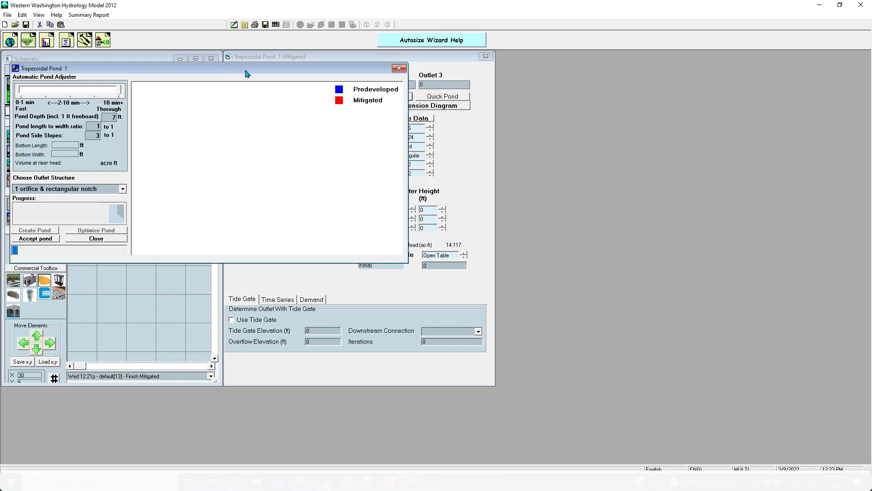
# - Reposition the Automatic Pond Adjuster window to examine the pond's dimensions and flow duration curves during the optimization
pyautogui.moveTo(270, 81); pyautogui.dragTo(368, 213)
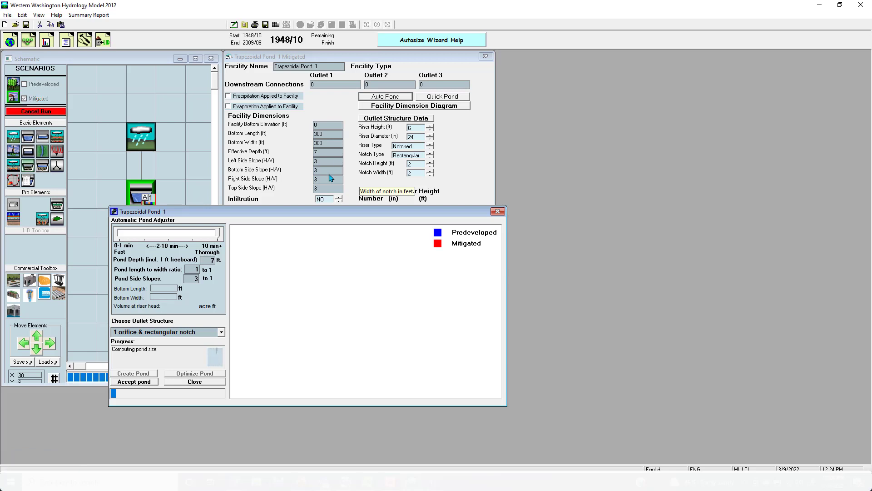
pyautogui.moveTo(343, 208); pyautogui.dragTo(391, 224)
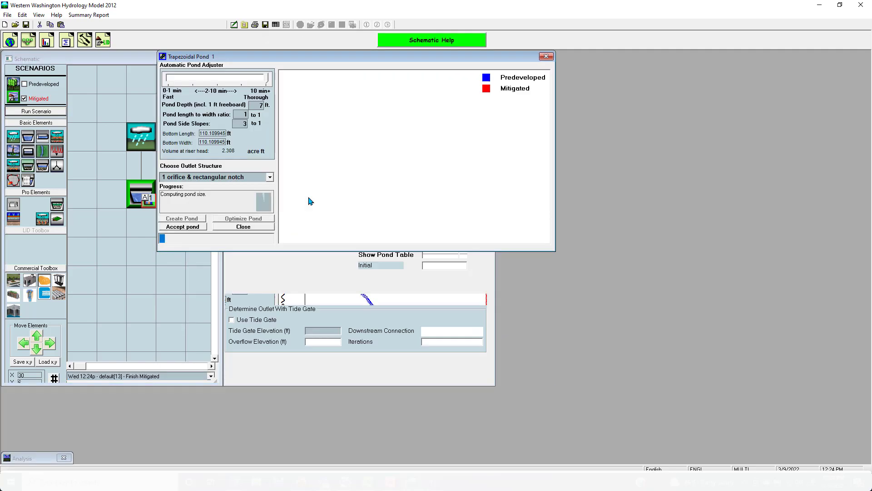
pyautogui.moveTo(405, 59); pyautogui.dragTo(350, 87)
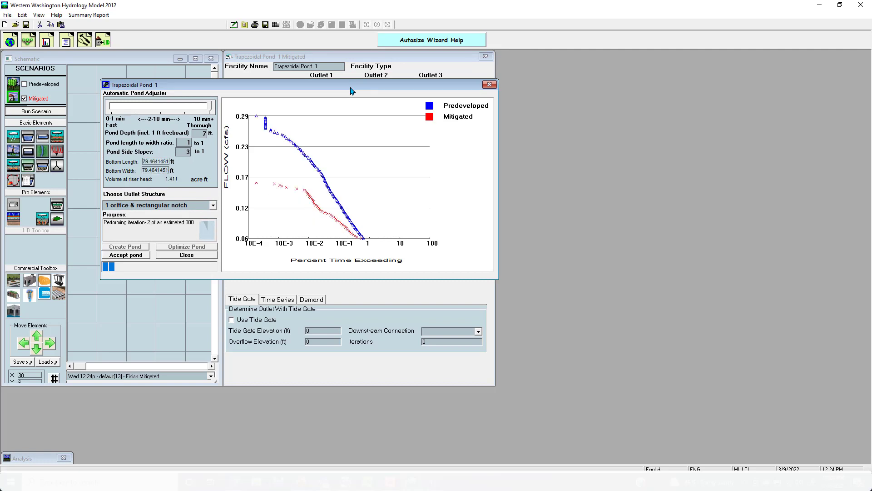
pyautogui.moveTo(371, 86); pyautogui.dragTo(391, 183)
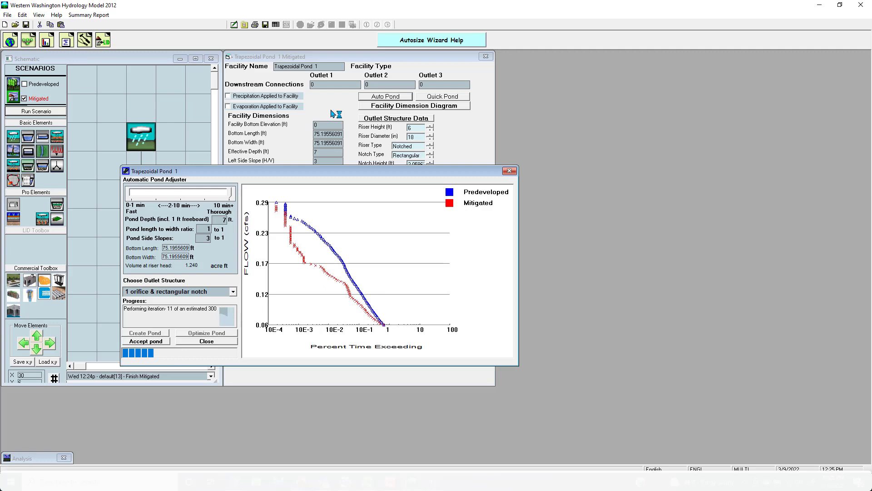
pyautogui.moveTo(361, 171); pyautogui.dragTo(343, 94)
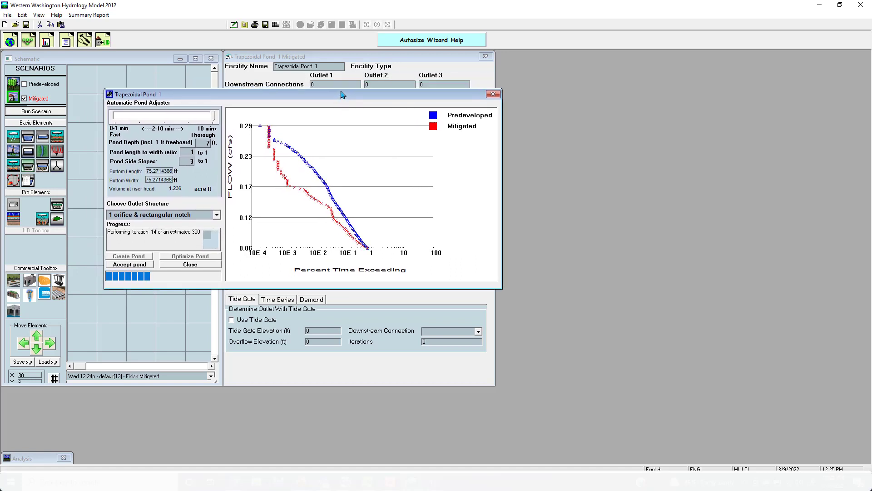
# - Switch to the WWHM 2012 Free Workshop meeting in Teams
pyautogui.moveTo(345, 482)
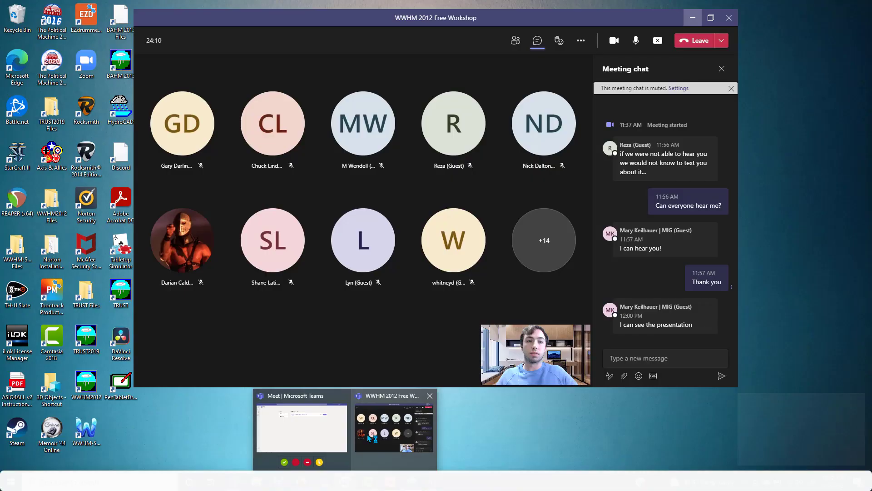
pyautogui.click(393, 430)
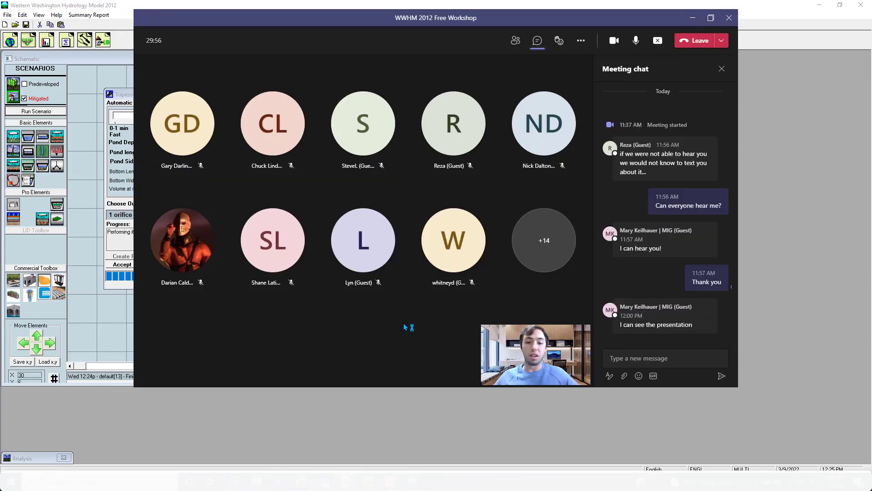